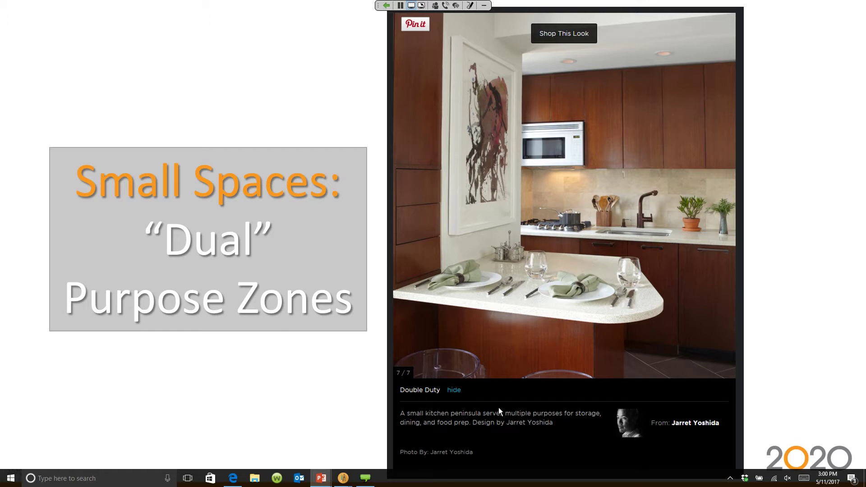
# Bring the 2020 Design kitchen plan forward and zoom in around the B30 cabinet.
pyautogui.moveTo(343, 482)
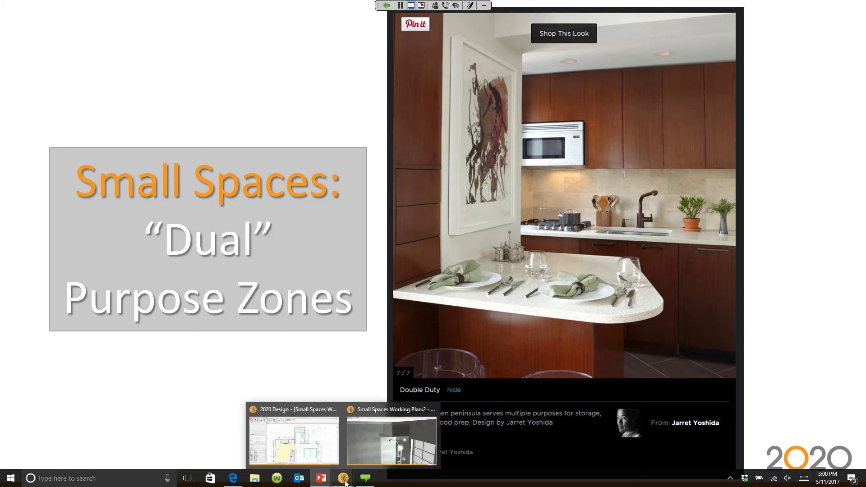
pyautogui.click(324, 447)
pyautogui.scroll(3, 319, 366)
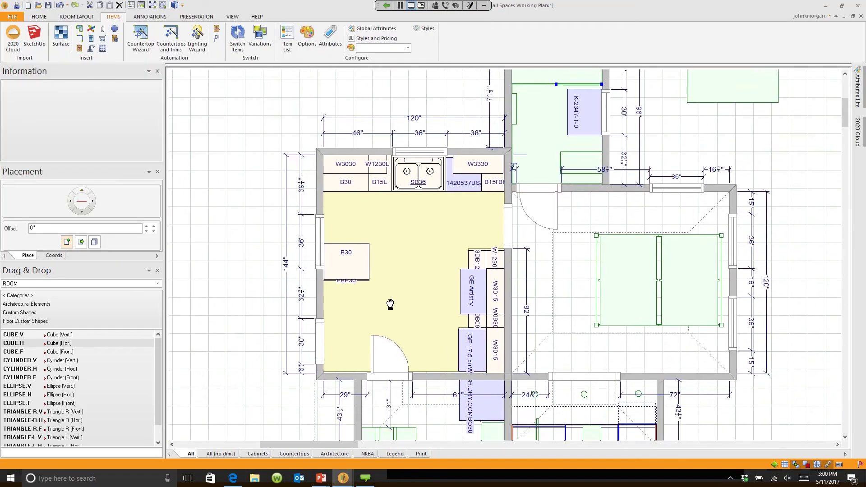
pyautogui.scroll(1, 376, 306)
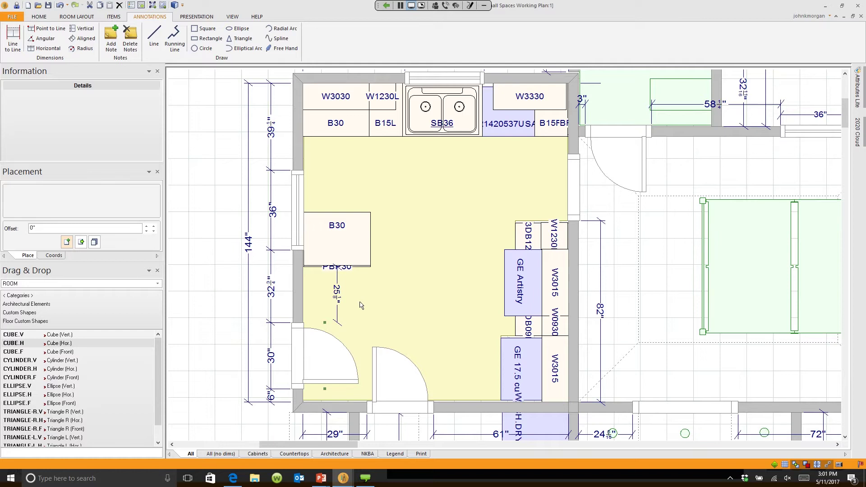
pyautogui.click(113, 16)
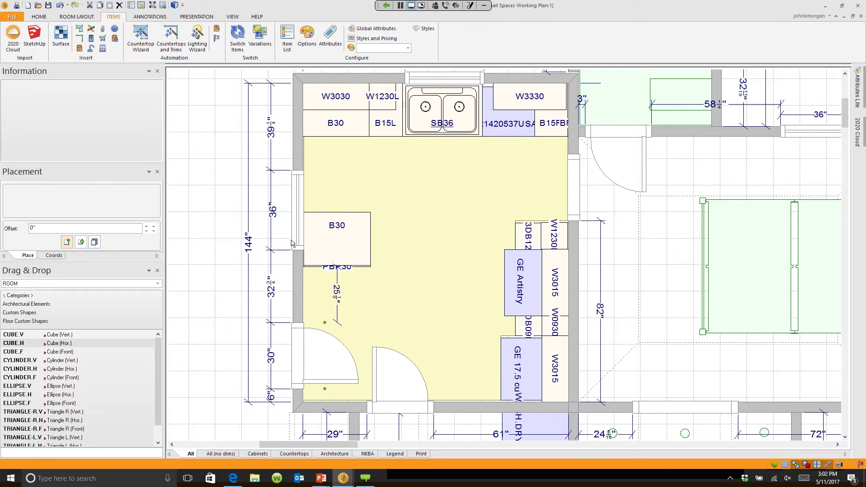
# Switch the Drag & Drop catalog to ROOM_TOP.
pyautogui.click(158, 283)
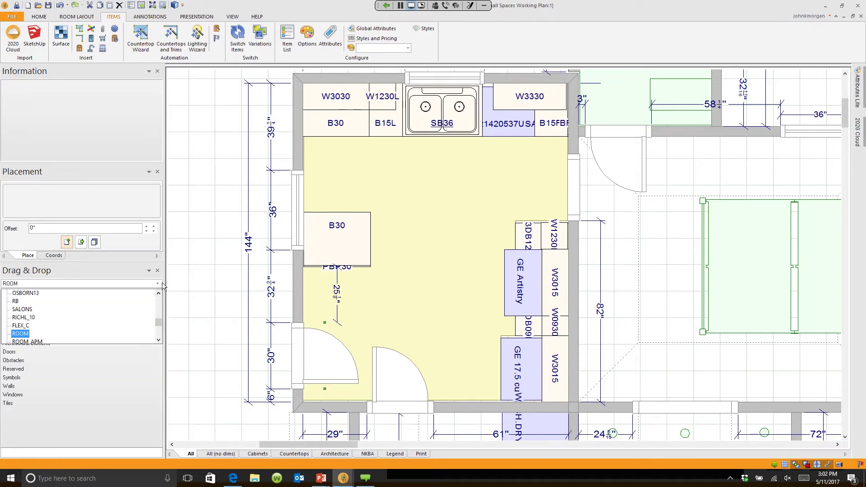
pyautogui.click(159, 342)
pyautogui.click(158, 342)
pyautogui.click(158, 341)
pyautogui.click(158, 341)
pyautogui.click(159, 341)
pyautogui.click(159, 341)
pyautogui.click(158, 341)
pyautogui.click(158, 341)
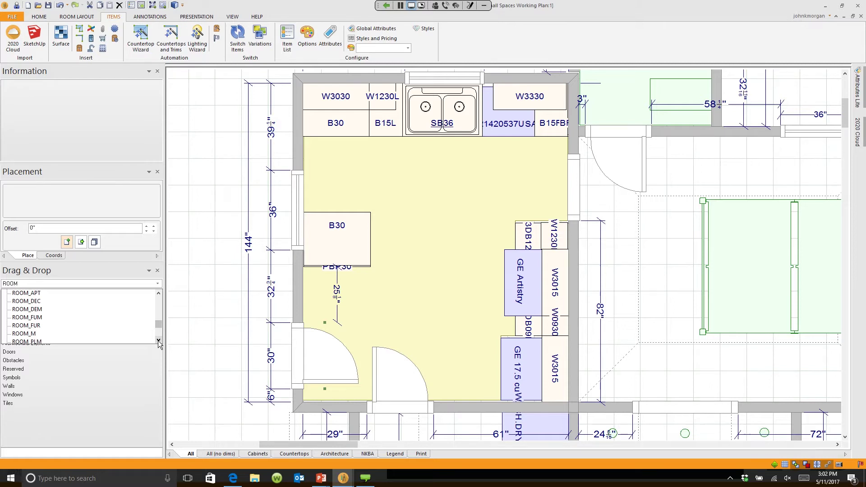
pyautogui.click(159, 341)
pyautogui.click(76, 328)
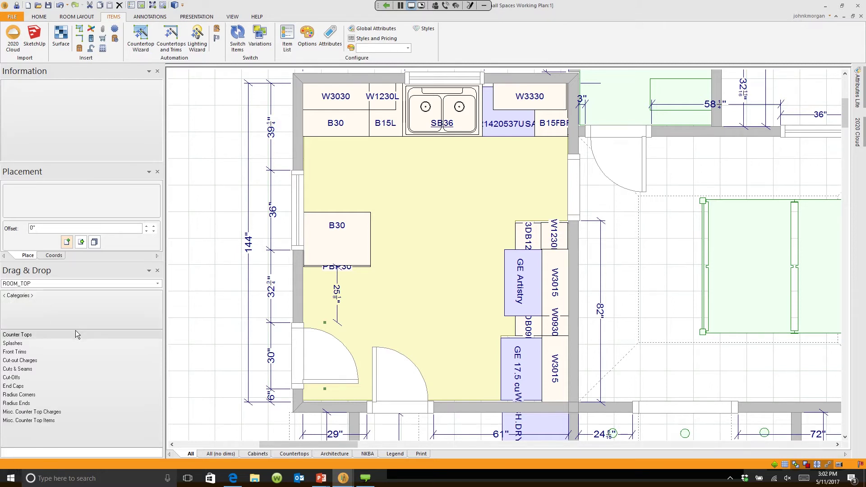
# Drag an SQ.FT-TOP from Counter Tops > Square Top onto the B30 cabinet.
pyautogui.click(21, 336)
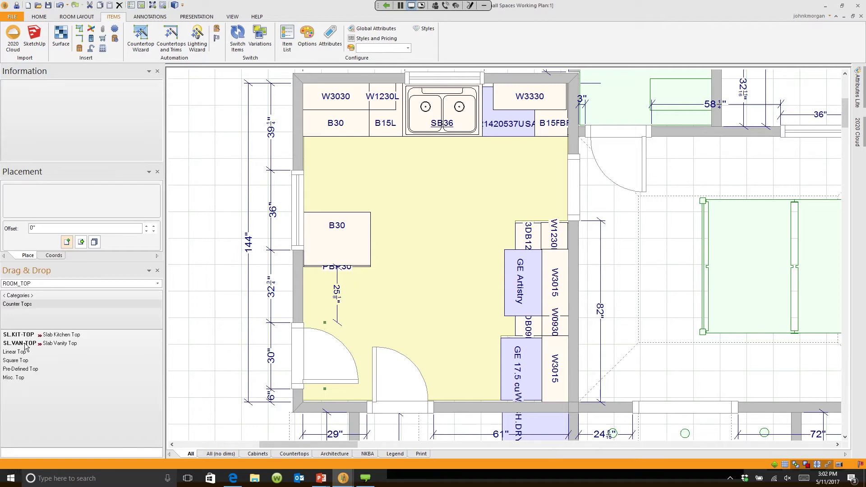
pyautogui.doubleClick(18, 360)
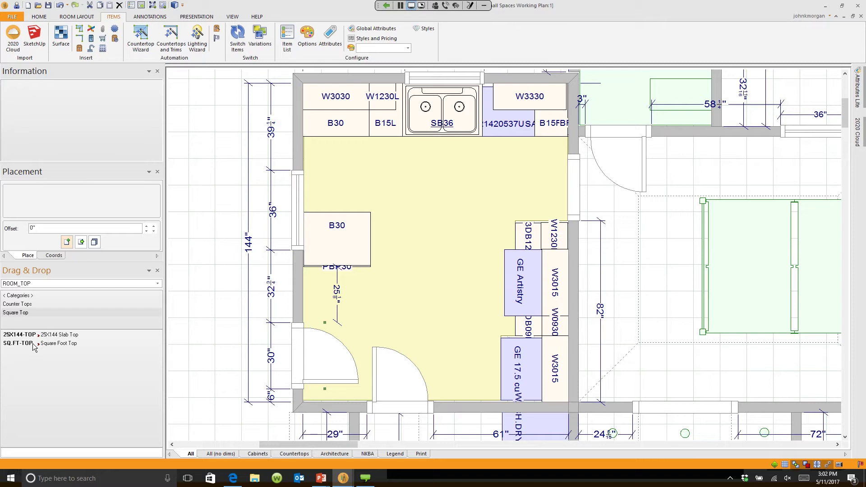
pyautogui.moveTo(33, 344); pyautogui.dragTo(322, 253)
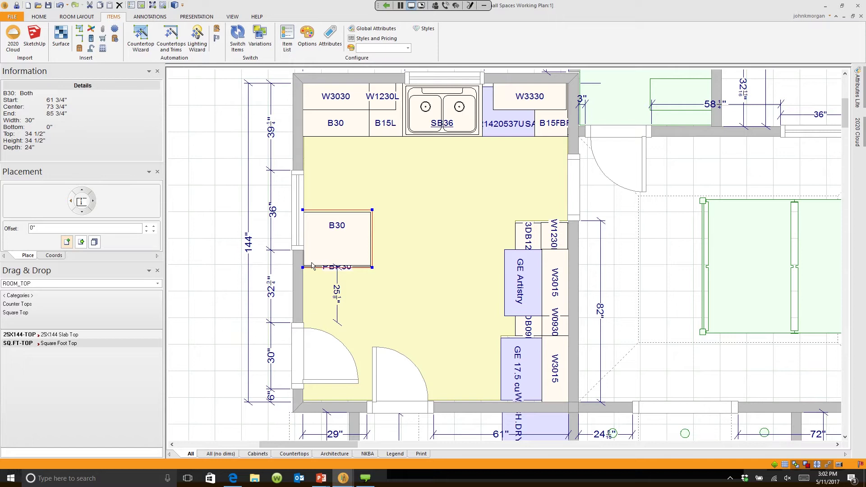
pyautogui.scroll(2, 406, 300)
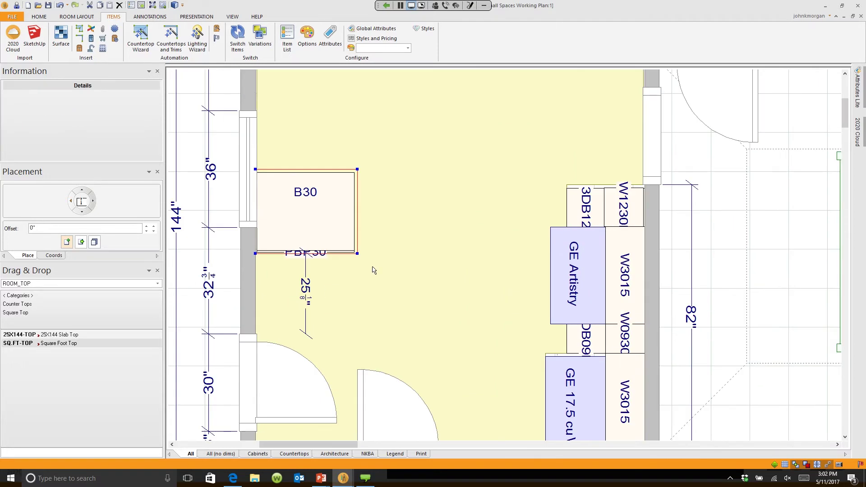
# Enter Edit Shape on the countertop and try adding a section off its right edge.
pyautogui.rightClick(338, 216)
pyautogui.click(354, 228)
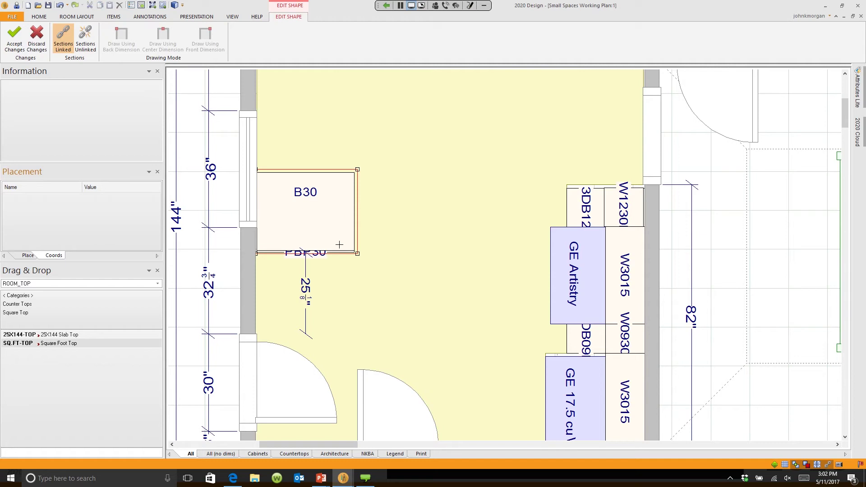
pyautogui.rightClick(358, 206)
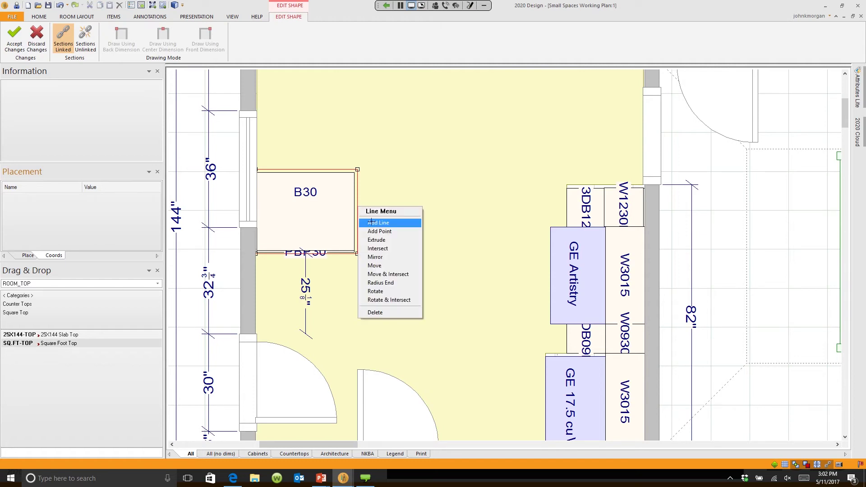
pyautogui.click(371, 222)
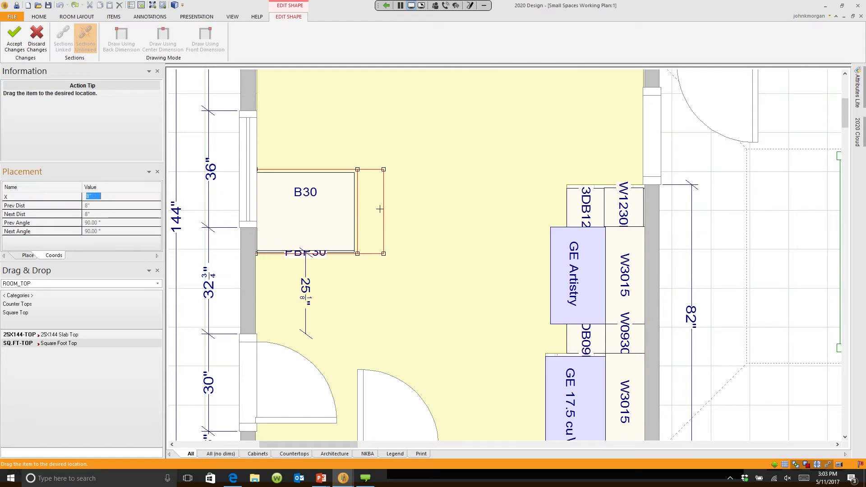
pyautogui.click(354, 171)
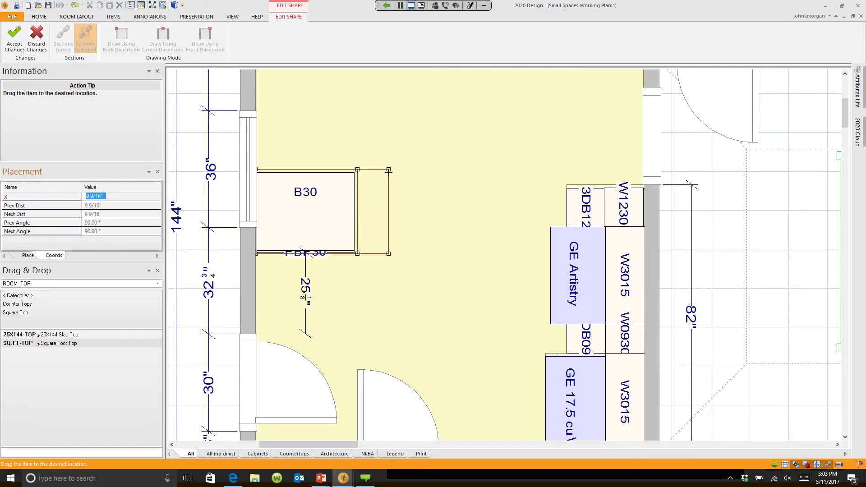
pyautogui.press('Escape')
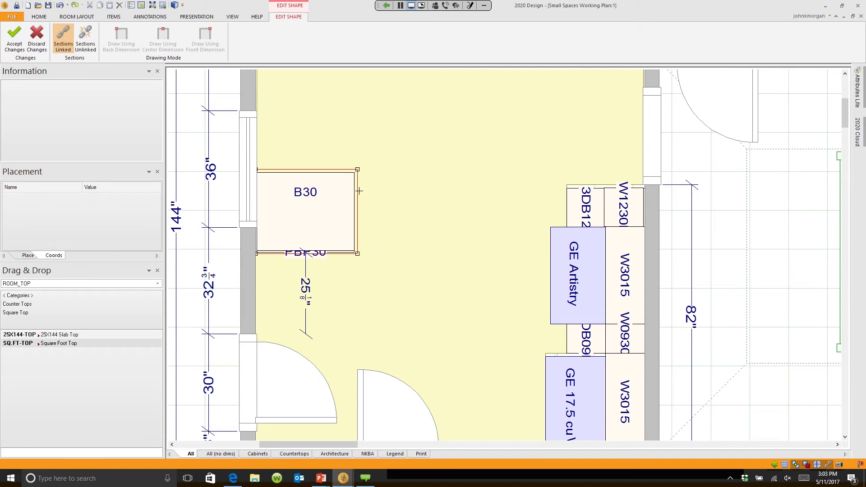
# Extend the countertop outline 12" to the right and 8" below the cabinet.
pyautogui.click(359, 191)
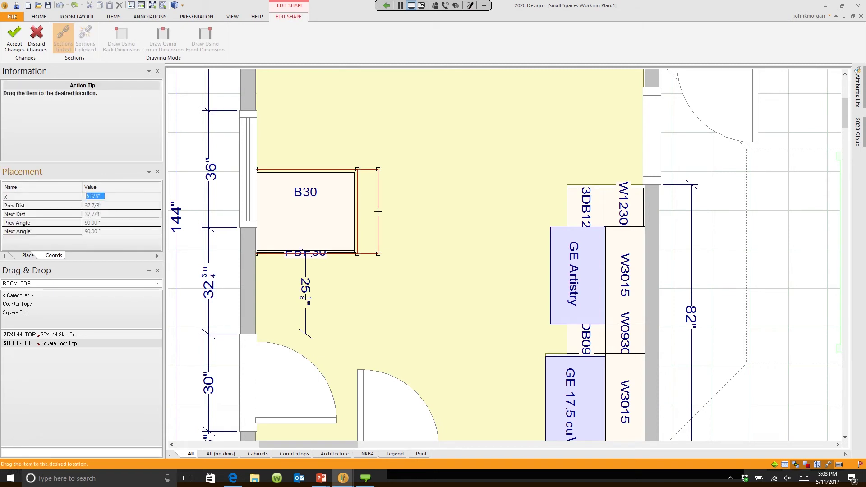
pyautogui.write('12')
pyautogui.press('Return')
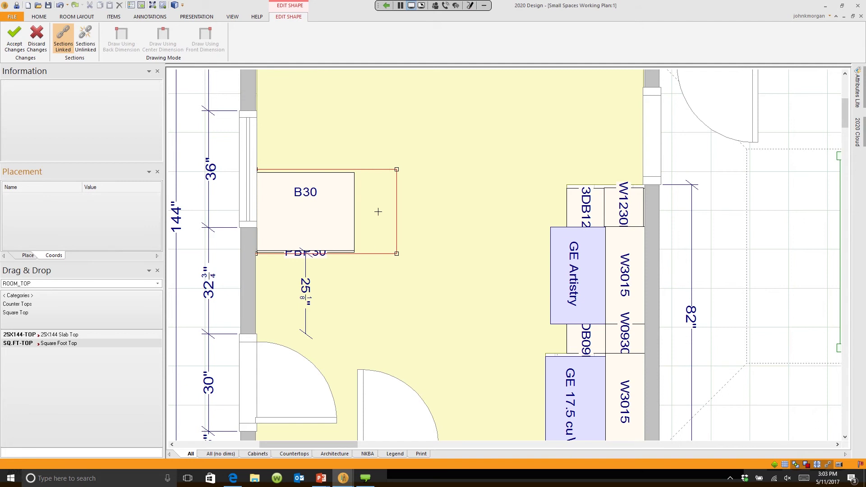
pyautogui.click(368, 255)
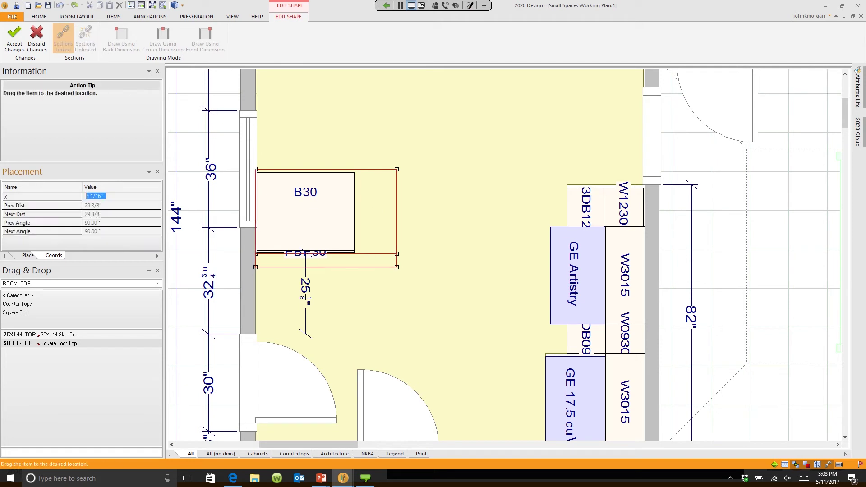
pyautogui.write('8')
pyautogui.press('Return')
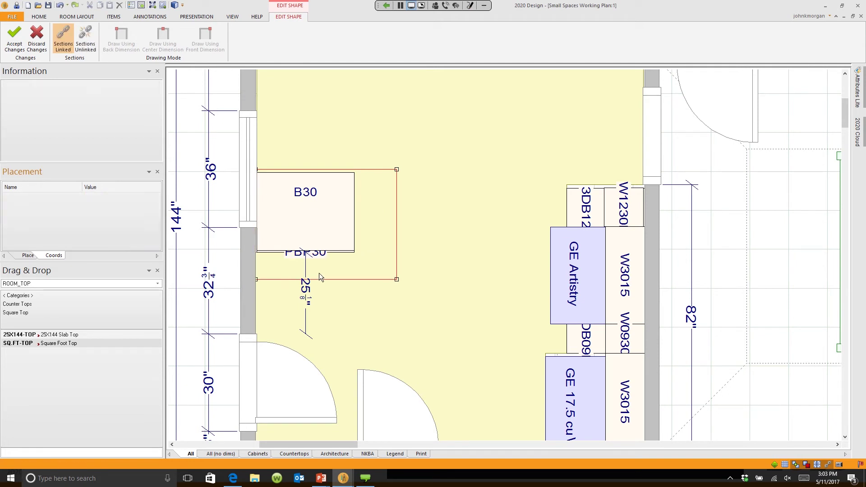
# Round the countertop's outer lower corner with an 8" radius.
pyautogui.rightClick(397, 279)
pyautogui.moveTo(422, 287)
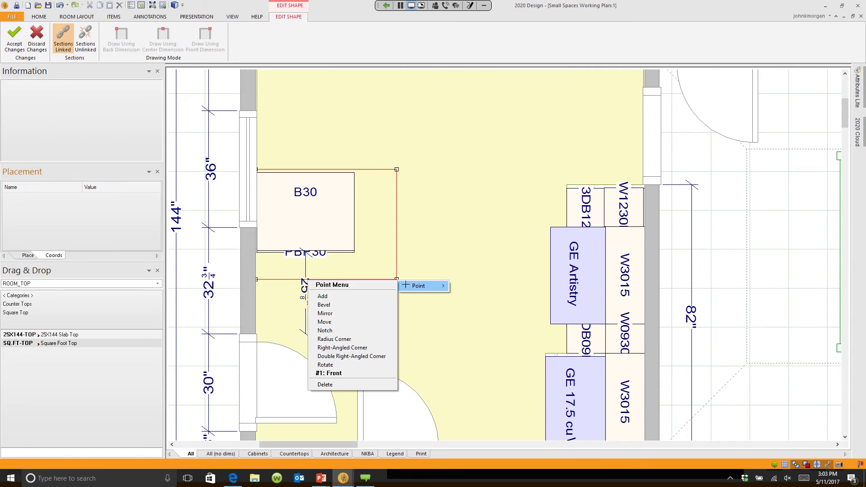
pyautogui.press('Down')
pyautogui.press('Down')
pyautogui.press('Return')
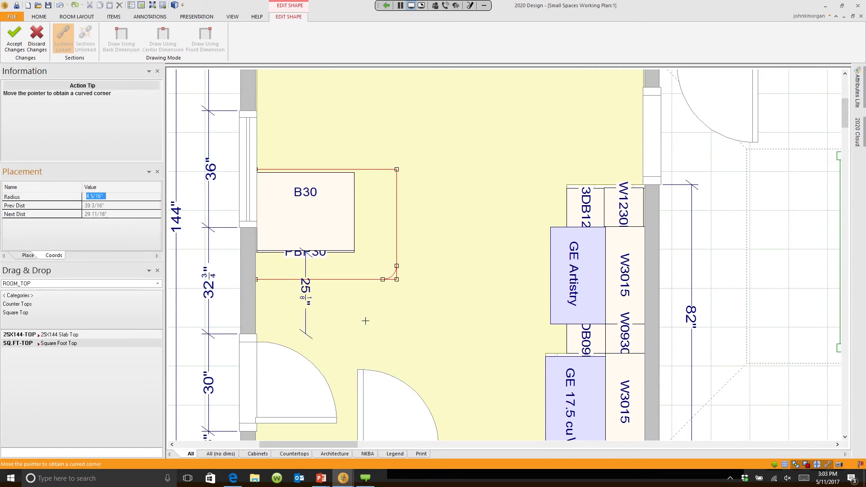
pyautogui.write('8')
pyautogui.press('Return')
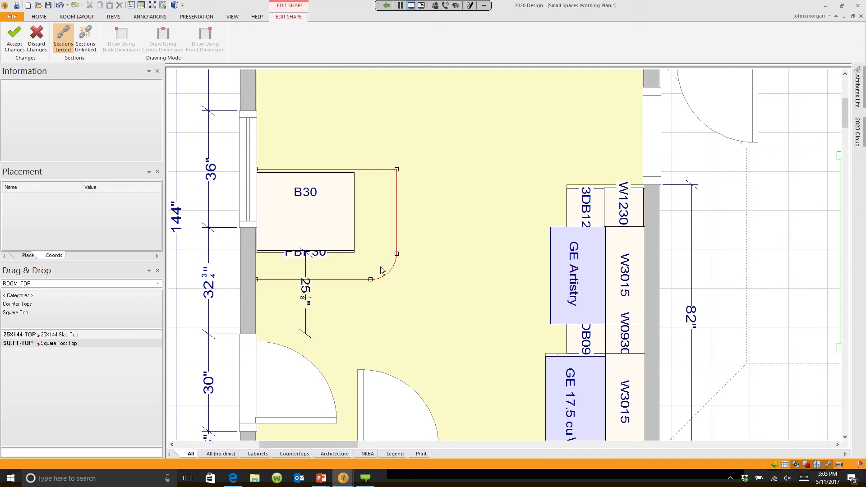
# Round the countertop's upper outer corner with Radius Corner.
pyautogui.rightClick(398, 170)
pyautogui.click(396, 169)
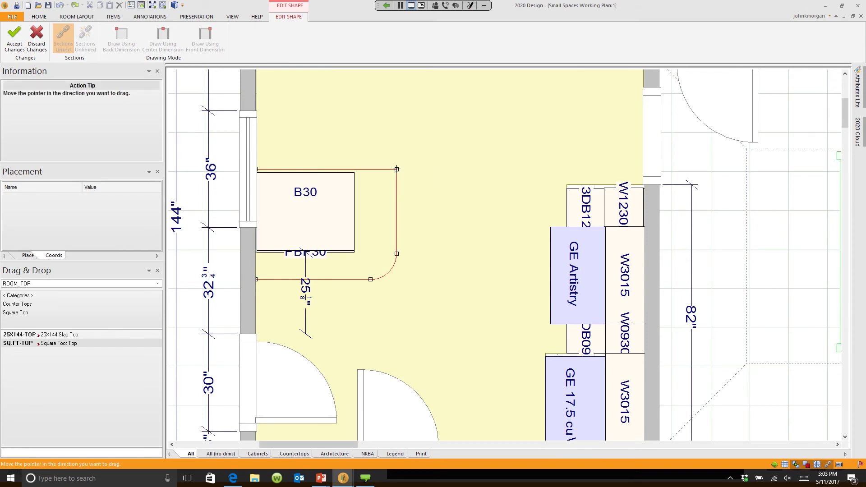
pyautogui.rightClick(397, 170)
pyautogui.rightClick(396, 171)
pyautogui.moveTo(413, 180)
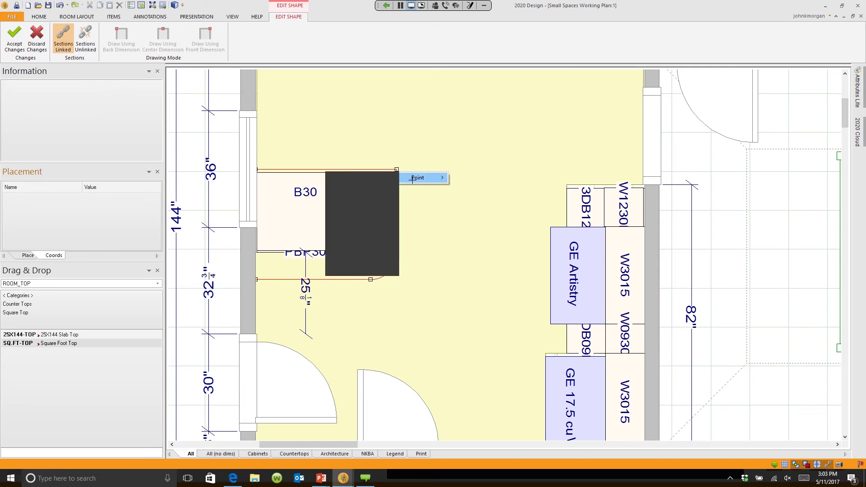
pyautogui.click(364, 231)
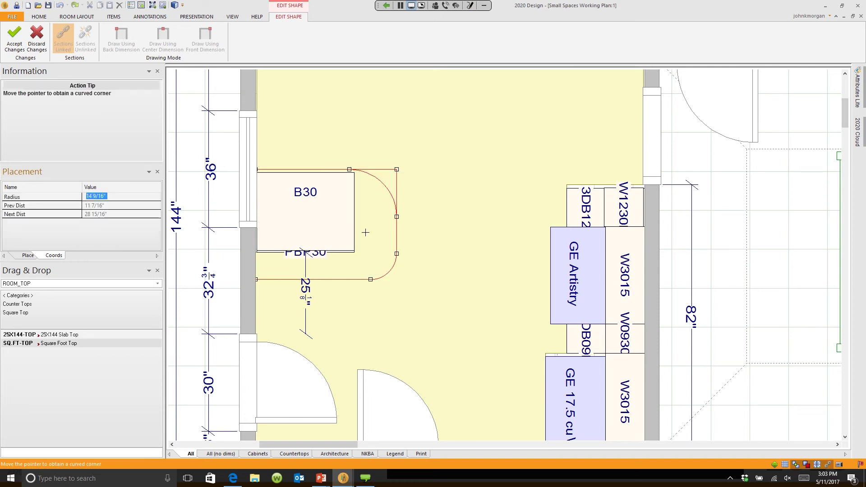
pyautogui.click(365, 232)
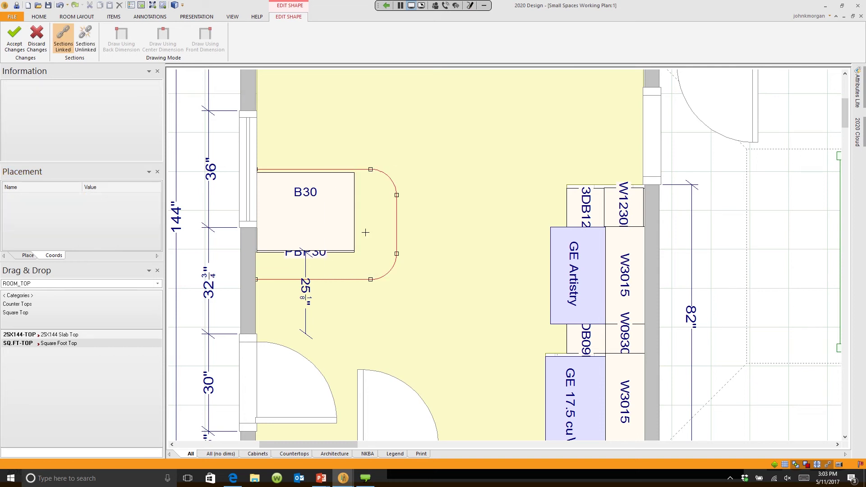
# Accept the countertop shape and filter the 2020 Cloud catalog to manufacturer 2020.
pyautogui.click(15, 36)
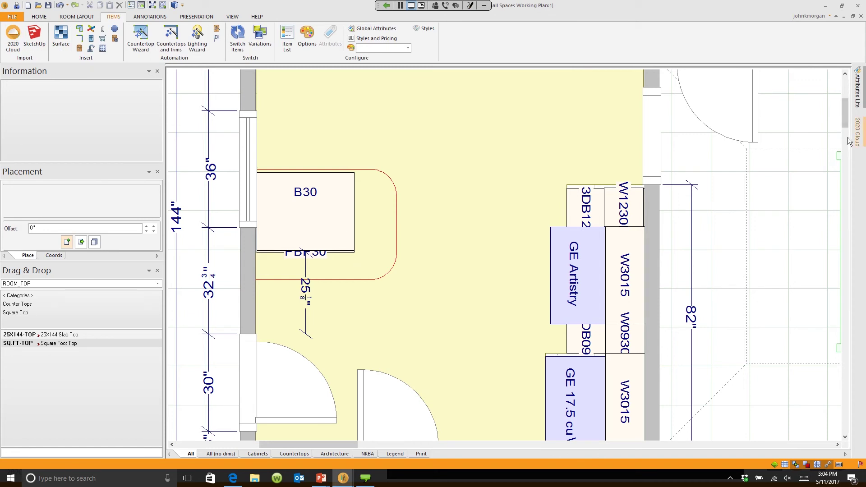
pyautogui.moveTo(857, 134)
pyautogui.click(825, 154)
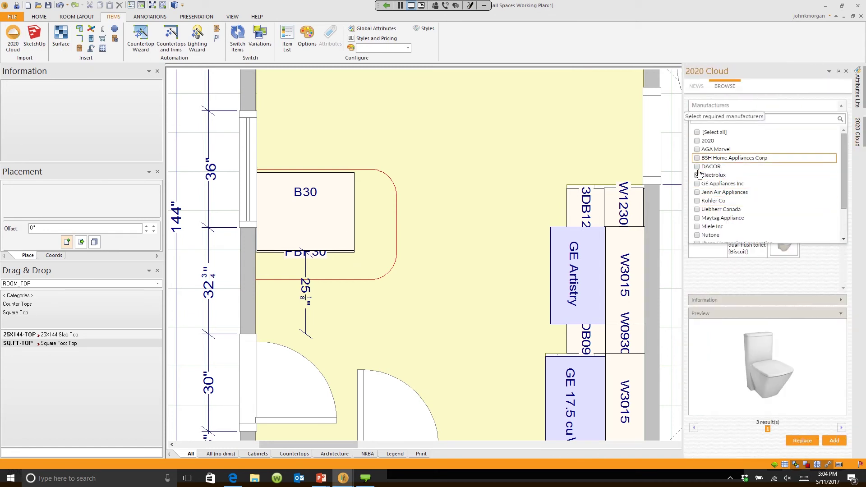
pyautogui.click(697, 141)
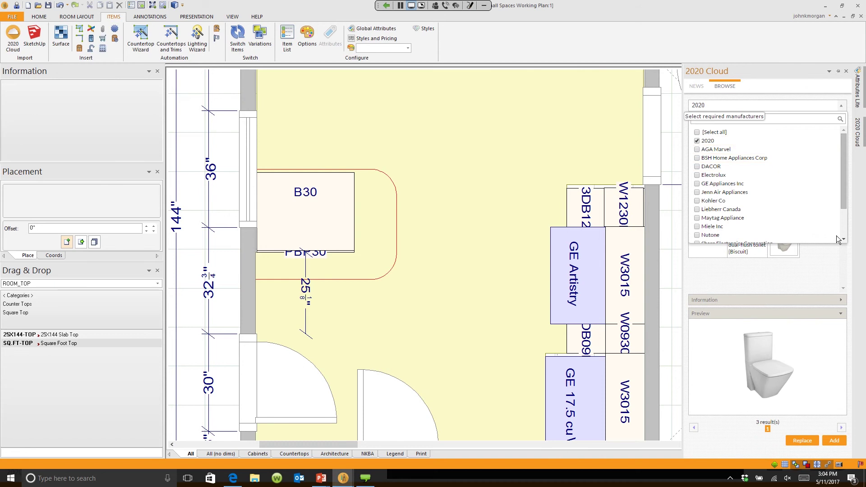
# Narrow the catalog to Stools and select Bar Stool - Black Seat 2.
pyautogui.click(842, 133)
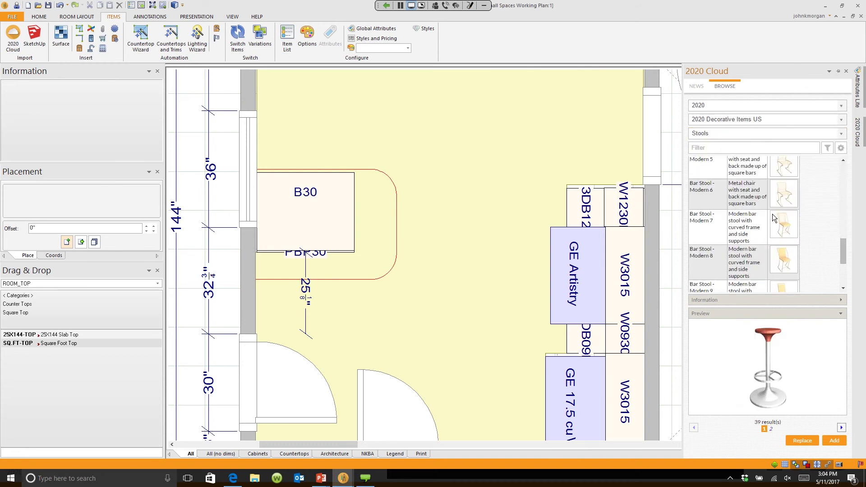
pyautogui.scroll(-2, 774, 219)
pyautogui.scroll(5, 772, 214)
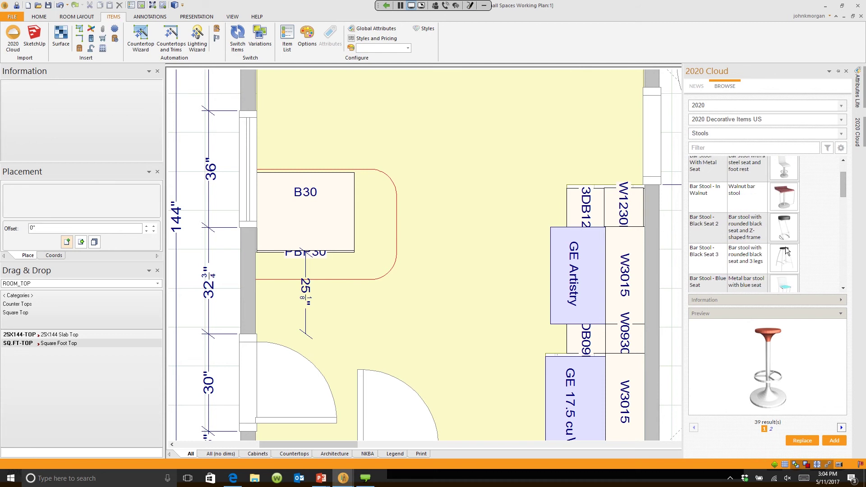
pyautogui.click(786, 247)
pyautogui.click(785, 228)
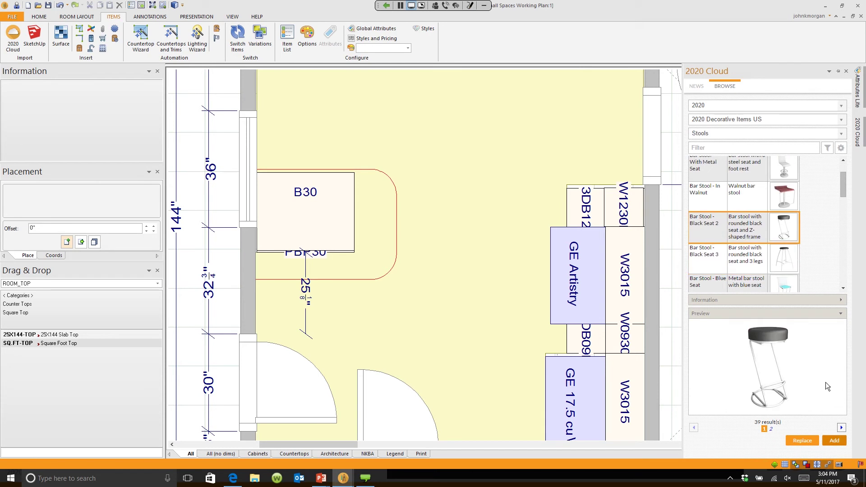
# Place Bar Stool - Black Seat 2 at the island and duplicate it twice.
pyautogui.click(835, 440)
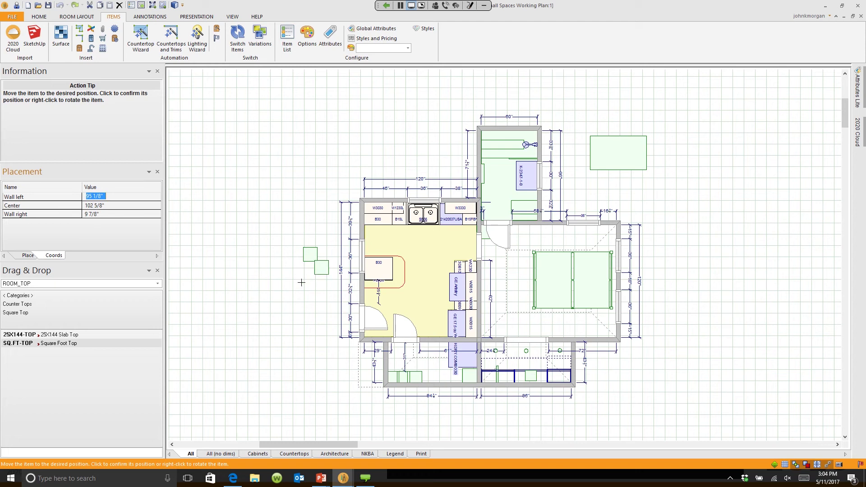
pyautogui.click(301, 280)
pyautogui.rightClick(305, 269)
pyautogui.click(330, 348)
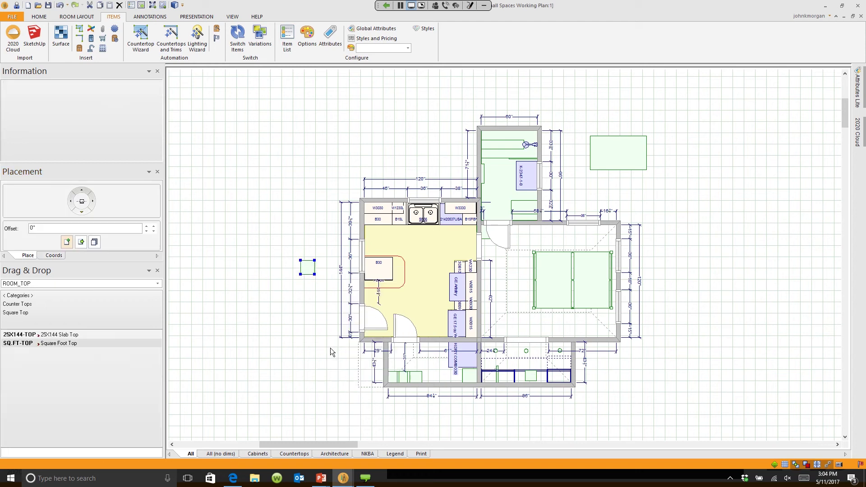
pyautogui.rightClick(307, 268)
pyautogui.click(289, 354)
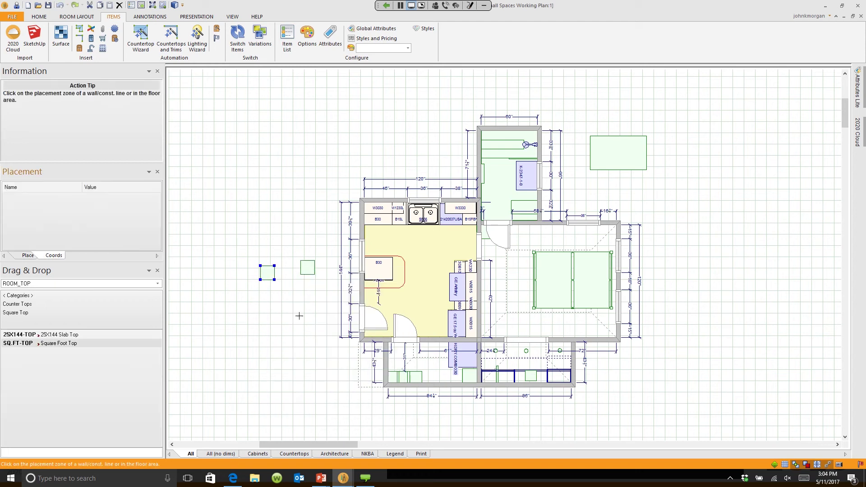
# Position the last stool copy, inspect the island and stools in 3D, then return to the plan.
pyautogui.click(376, 290)
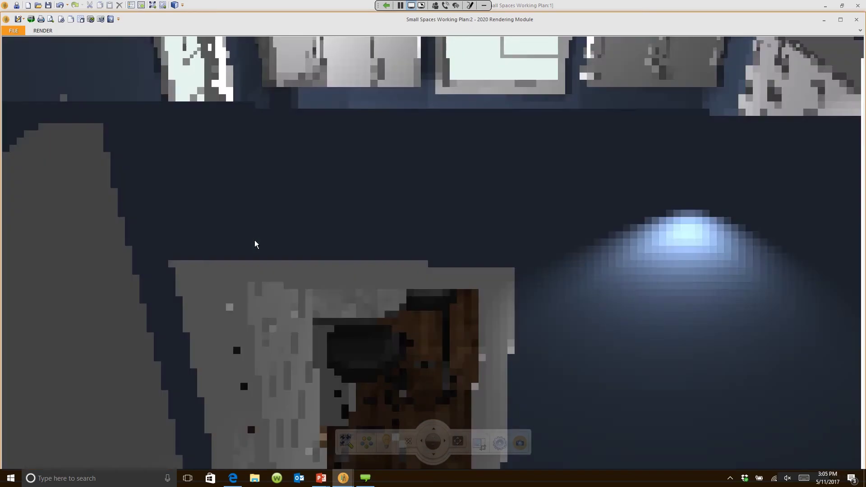
pyautogui.moveTo(254, 240); pyautogui.dragTo(242, 285, button='middle')
pyautogui.moveTo(242, 285); pyautogui.dragTo(255, 307)
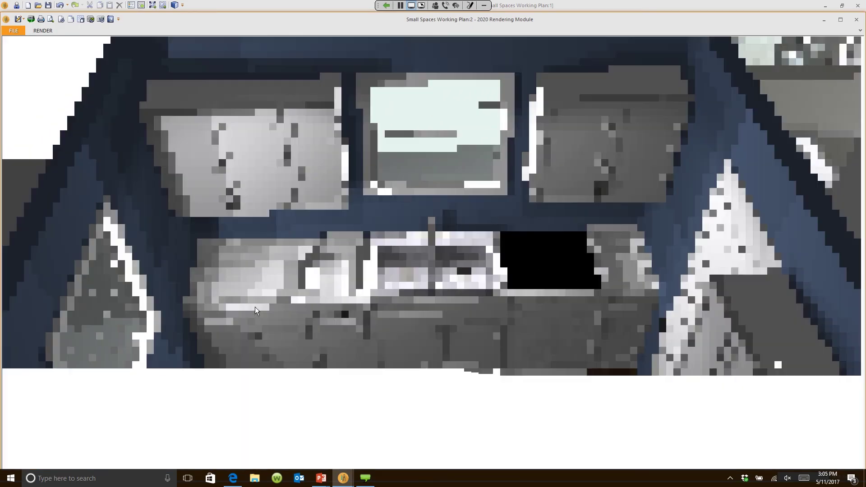
pyautogui.scroll(3, 244, 272)
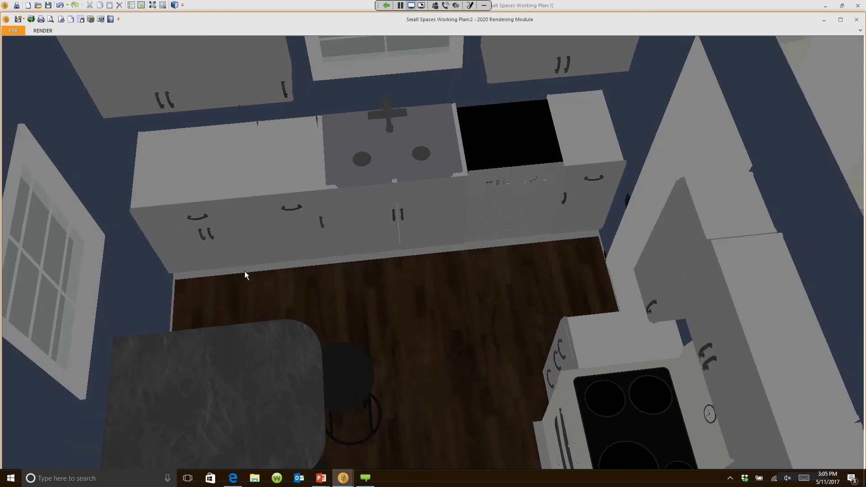
pyautogui.scroll(1, 245, 271)
pyautogui.moveTo(255, 286); pyautogui.dragTo(256, 287, button='middle')
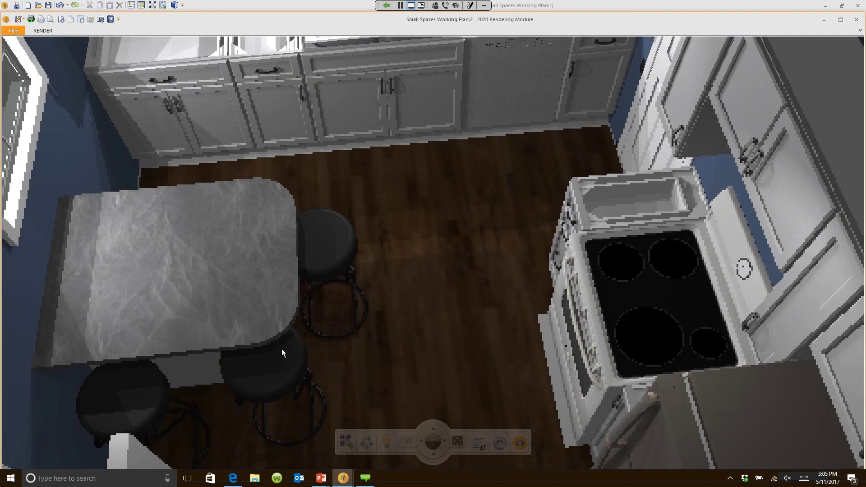
pyautogui.click(338, 4)
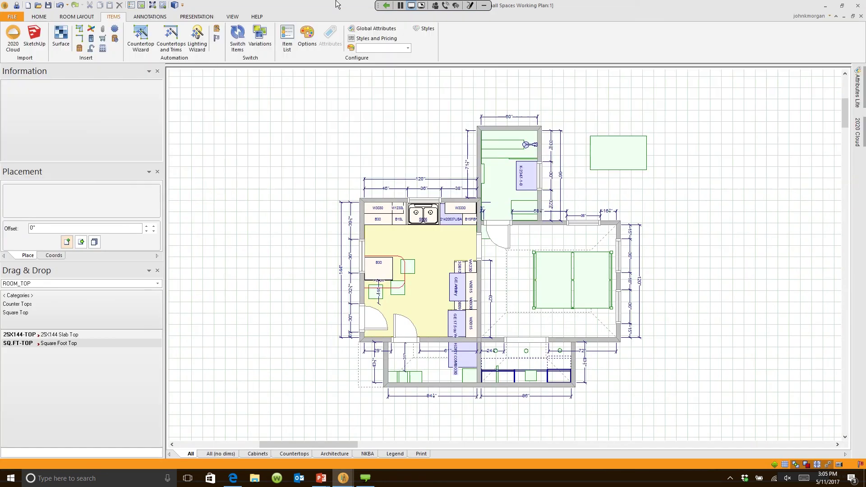
# Open the SQ.FT-TOP attributes and bring up the Counter top texture choices under Variables.
pyautogui.rightClick(399, 272)
pyautogui.moveTo(407, 274)
pyautogui.click(389, 336)
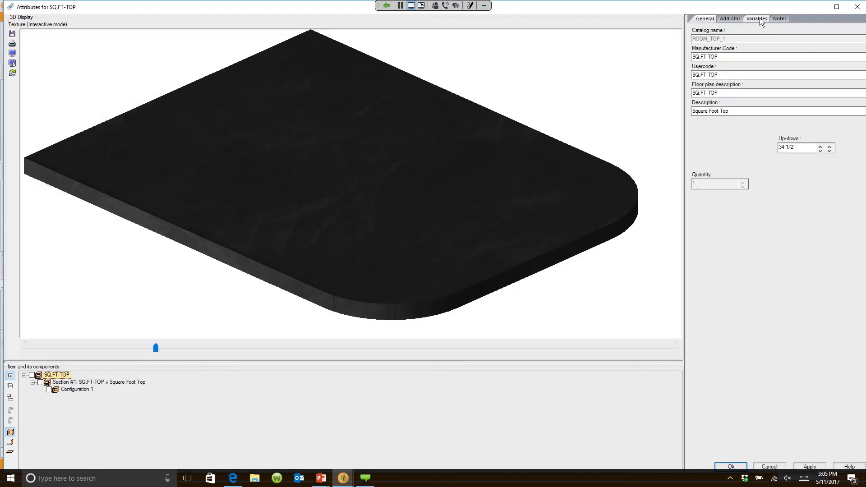
pyautogui.click(760, 18)
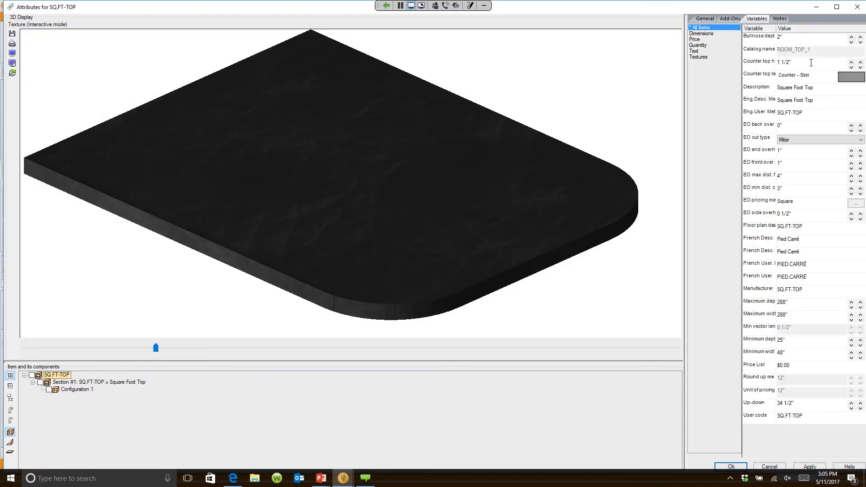
pyautogui.click(851, 76)
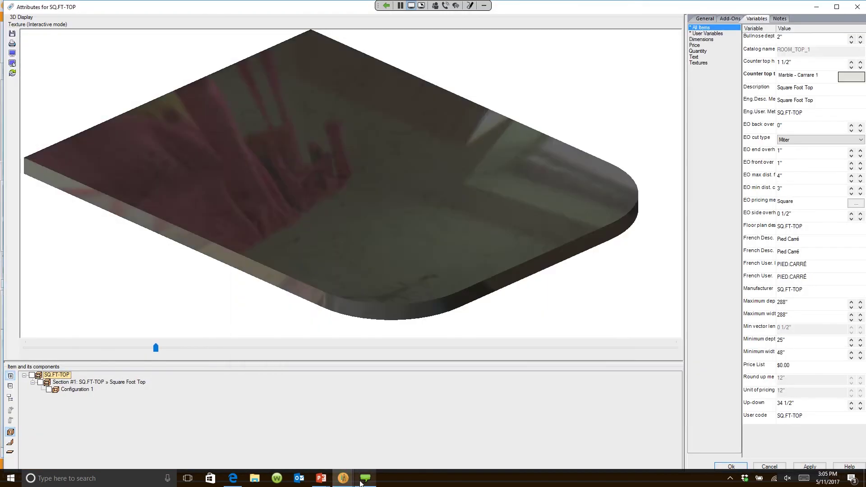
# Apply the stone countertop texture and view it in the 3D rendering window.
pyautogui.click(349, 482)
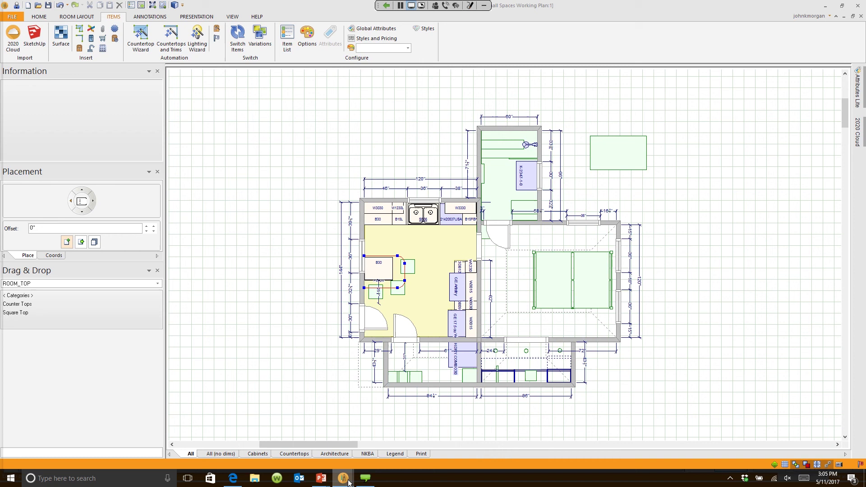
pyautogui.moveTo(345, 479)
pyautogui.click(362, 454)
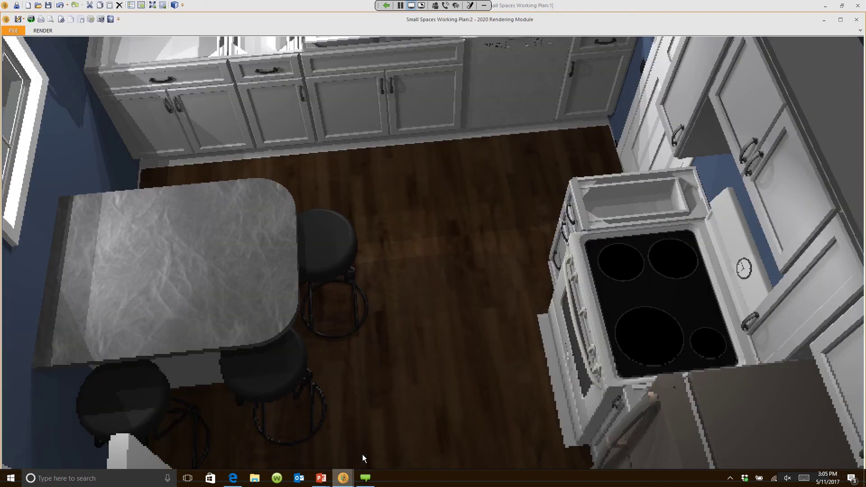
pyautogui.moveTo(363, 456)
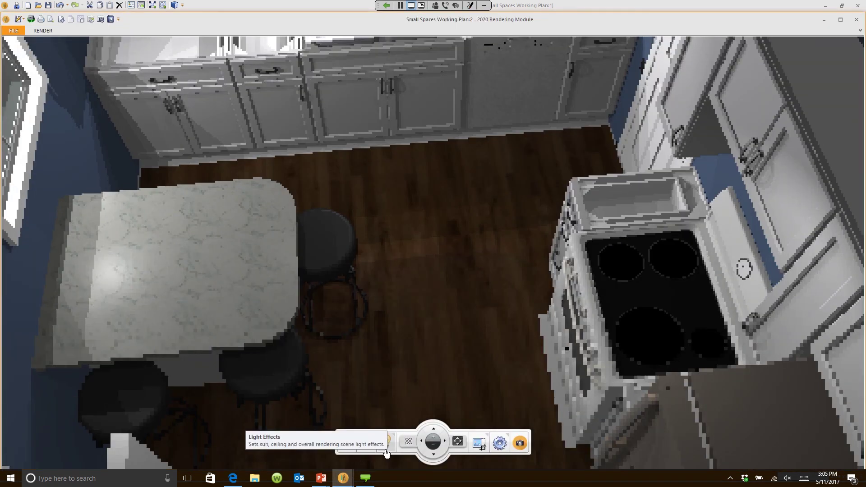